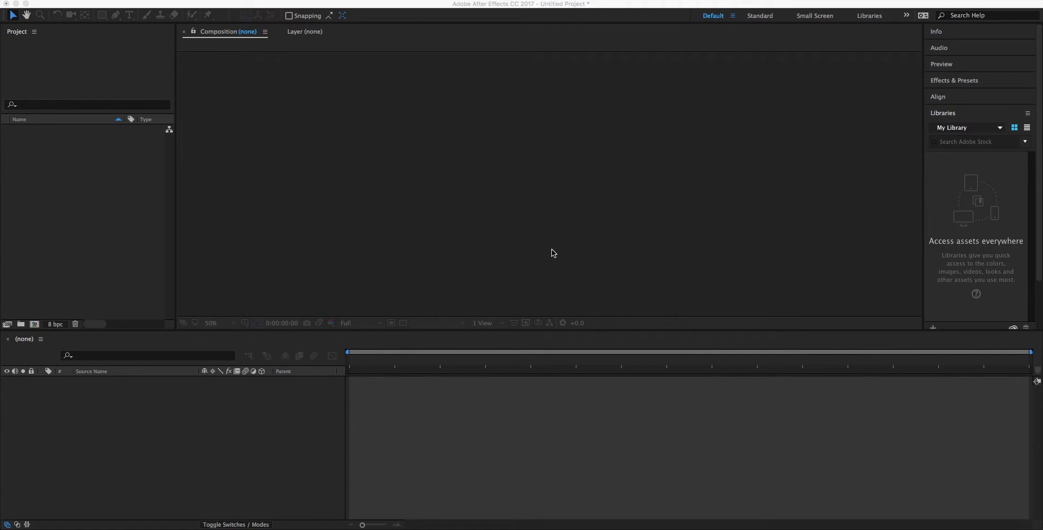
Import Mr. Meeseeks.psd as footage with merged layers and create a composition from it in the timeline
{"action": "left_click", "coordinate": [124, 210]}
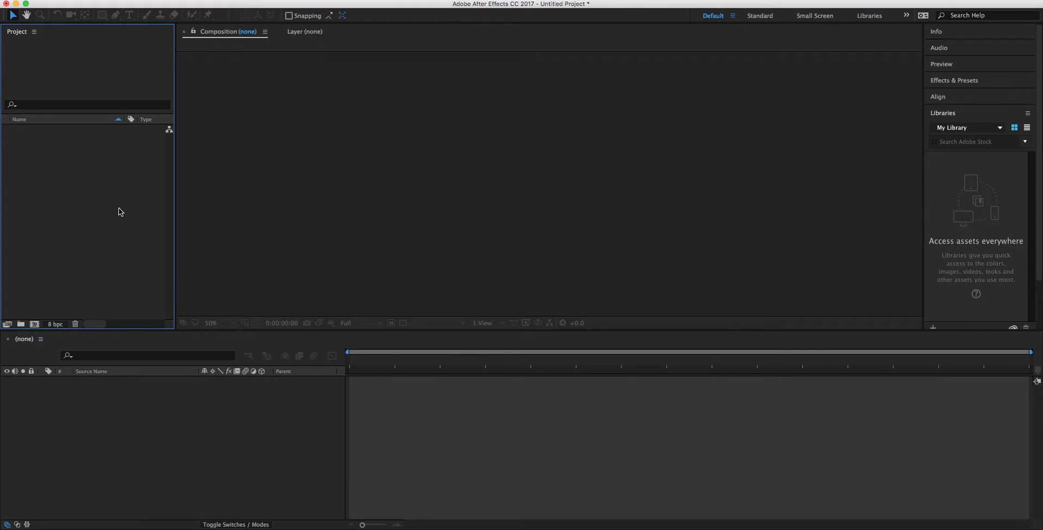
{"action": "right_click", "coordinate": [125, 210]}
{"action": "mouse_move", "coordinate": [164, 258]}
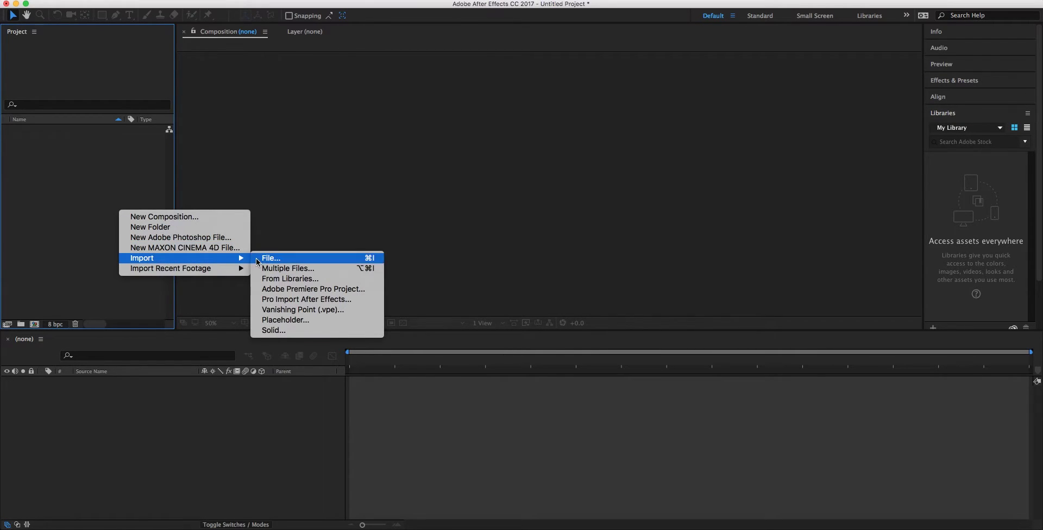
{"action": "left_click", "coordinate": [256, 259]}
{"action": "left_click", "coordinate": [464, 133]}
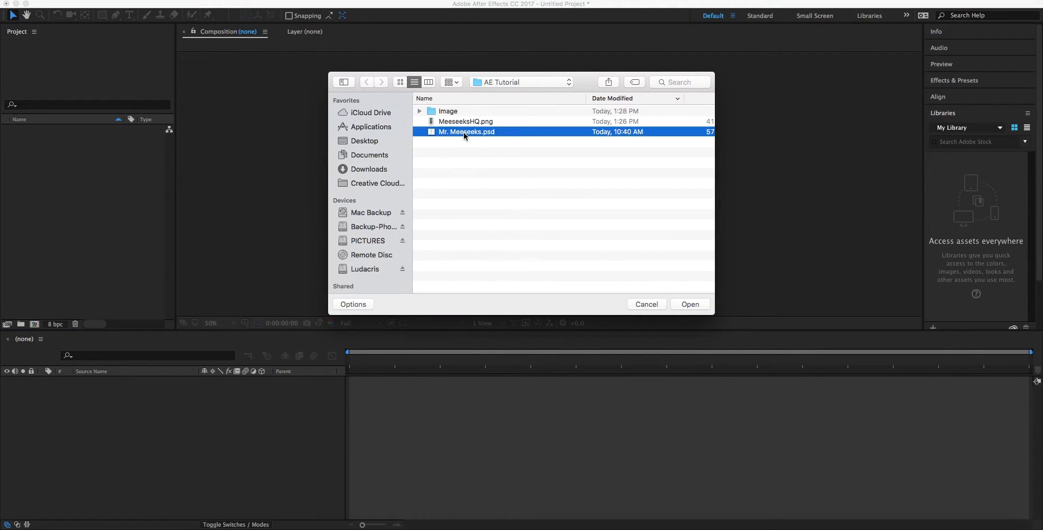
{"action": "left_click", "coordinate": [687, 303]}
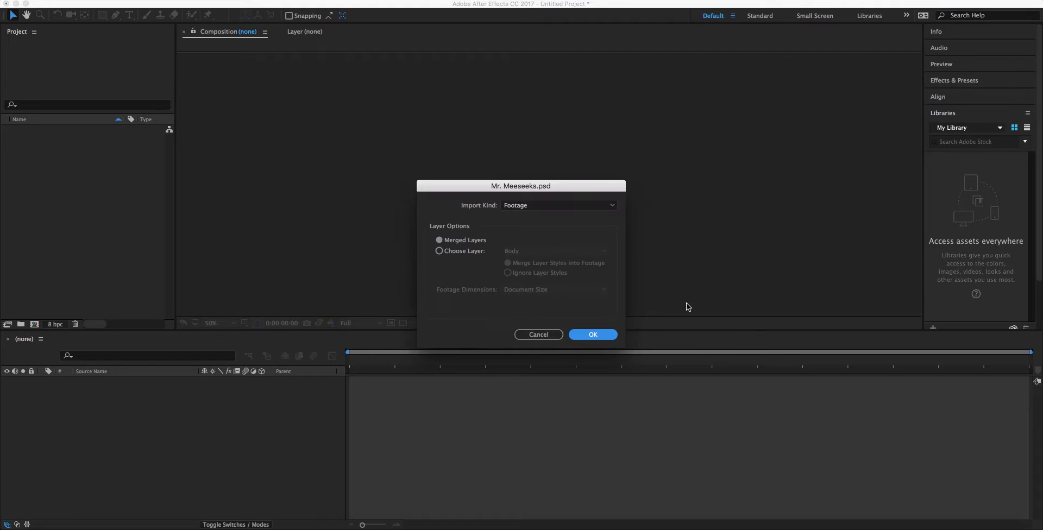
{"action": "left_click", "coordinate": [600, 332]}
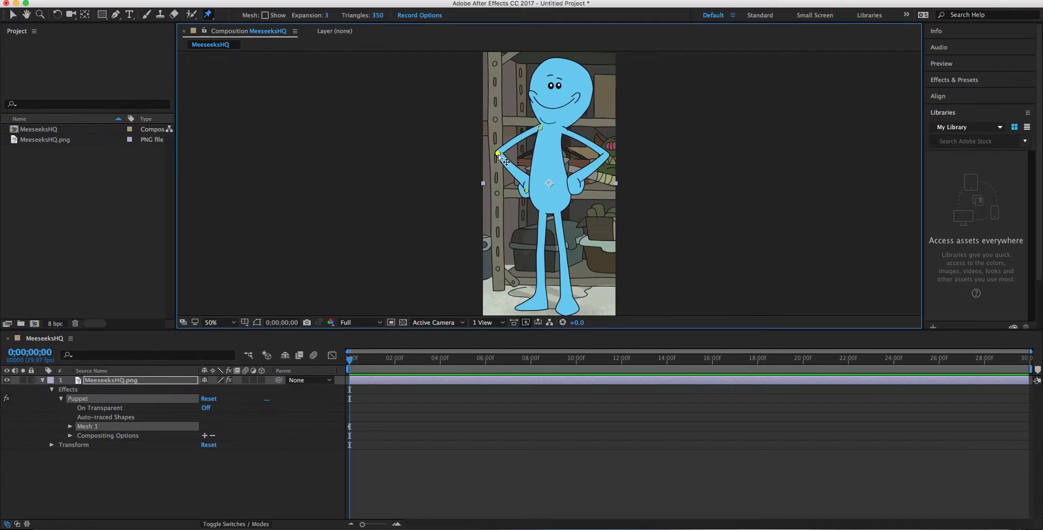
{"action": "left_click_drag", "start_coordinate": [505, 143], "coordinate": [493, 159]}
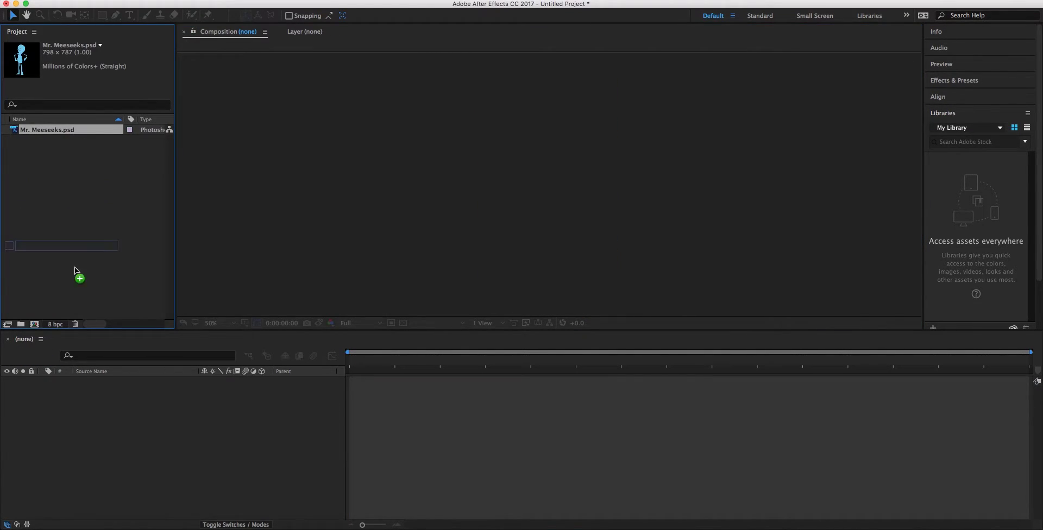
{"action": "left_click_drag", "start_coordinate": [74, 266], "coordinate": [80, 402]}
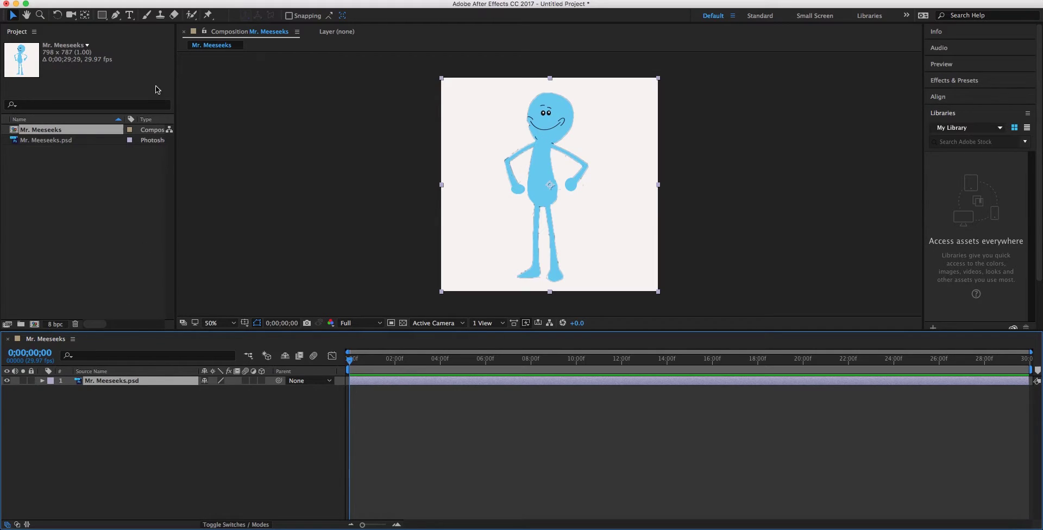
Place puppet pins on the shoulder, elbow and hand of both arms with the Puppet Pin tool
{"action": "left_click", "coordinate": [207, 15]}
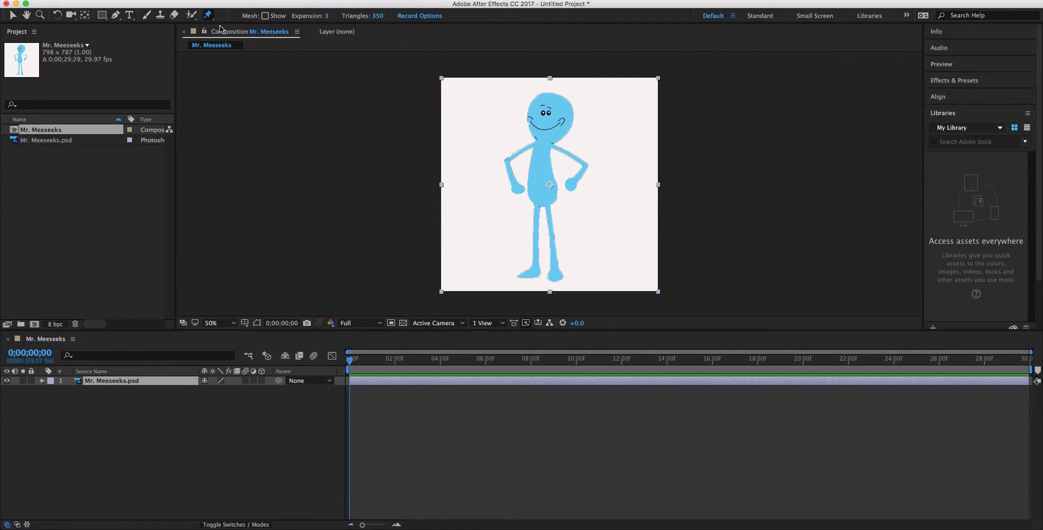
{"action": "left_click", "coordinate": [533, 144]}
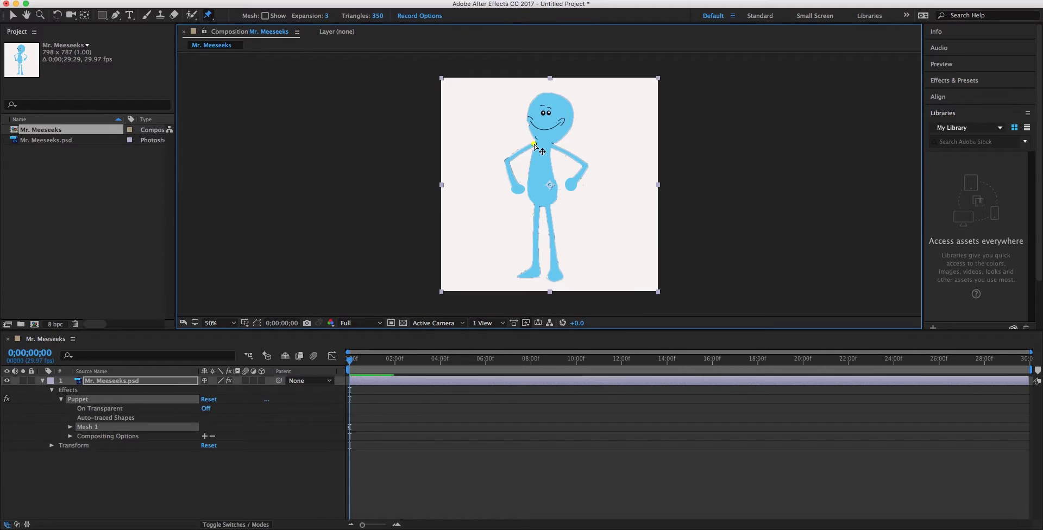
{"action": "left_click", "coordinate": [507, 160]}
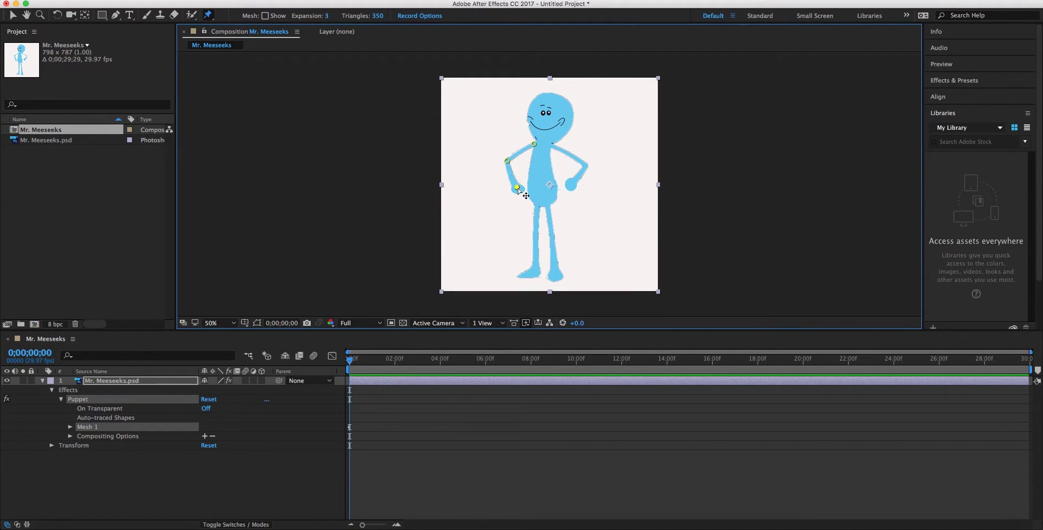
{"action": "left_click", "coordinate": [552, 145]}
{"action": "left_click", "coordinate": [586, 165]}
{"action": "left_click", "coordinate": [569, 184]}
Add puppet pins at the hips, knees and feet, and on the torso and the face
{"action": "left_click", "coordinate": [537, 204]}
{"action": "left_click", "coordinate": [535, 232]}
{"action": "left_click", "coordinate": [535, 271]}
{"action": "left_click", "coordinate": [540, 177]}
{"action": "left_click", "coordinate": [547, 120]}
Expand Mesh 1 and its Deform group to list the individual puppet pins
{"action": "left_click", "coordinate": [70, 427]}
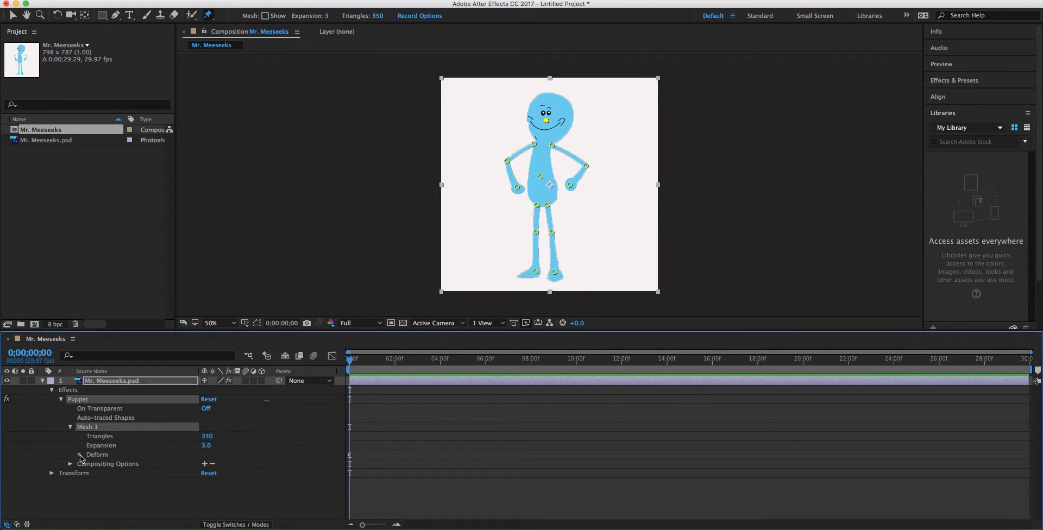
{"action": "left_click", "coordinate": [80, 455]}
{"action": "scroll", "coordinate": [82, 459], "scroll_direction": "down", "scroll_amount": 5}
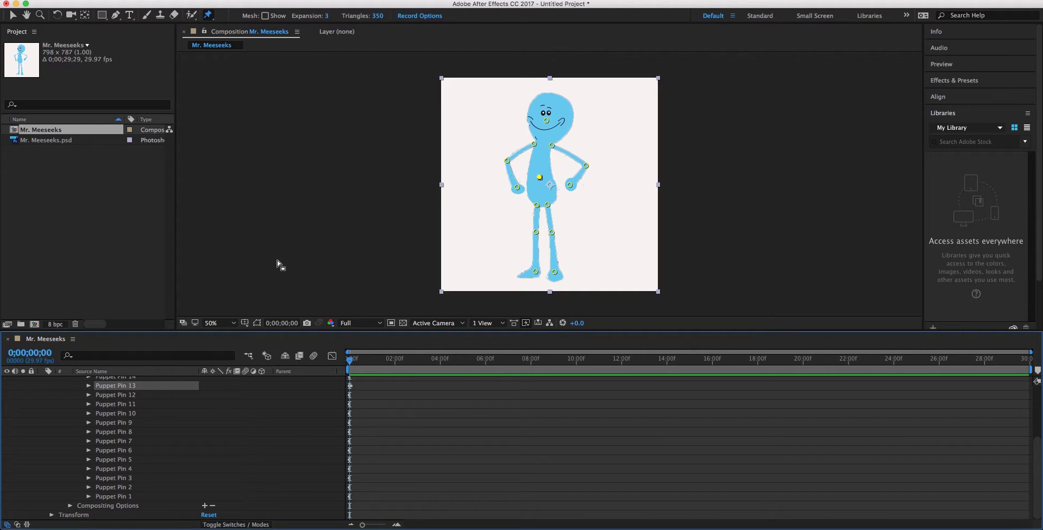
Try recording live motion of the torso pin and play the recording back
{"action": "left_click_drag", "start_coordinate": [540, 178], "coordinate": [542, 170]}
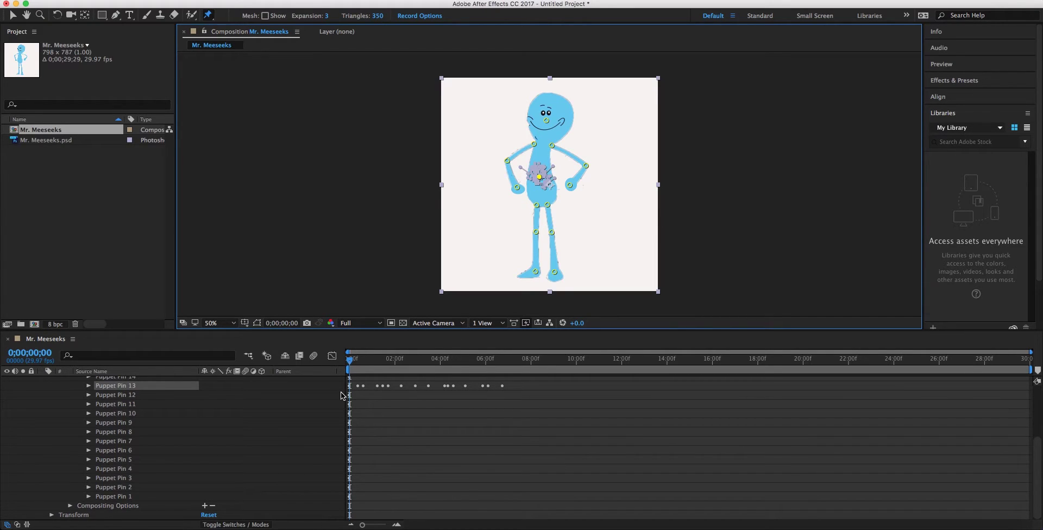
{"action": "key", "text": "space"}
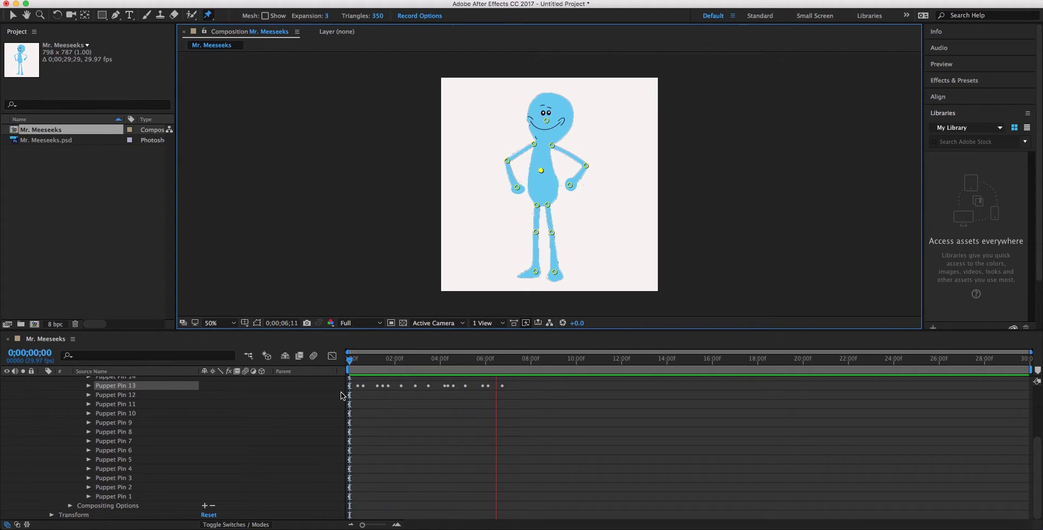
{"action": "key", "text": "space"}
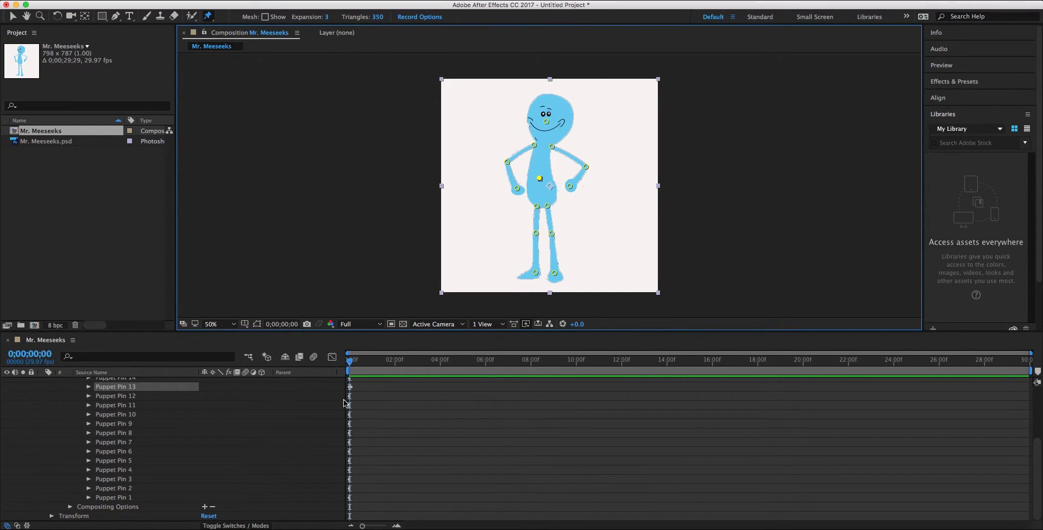
Try recording a live body sway with all pins above the knees except both hands, and play it back
{"action": "left_click_drag", "start_coordinate": [405, 81], "coordinate": [612, 217]}
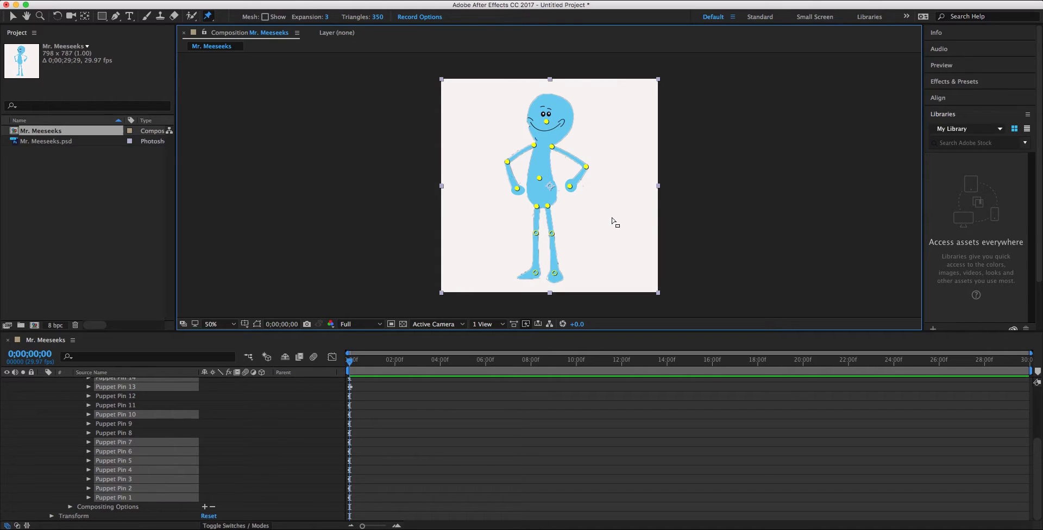
{"action": "left_click", "coordinate": [518, 189], "text": "shift"}
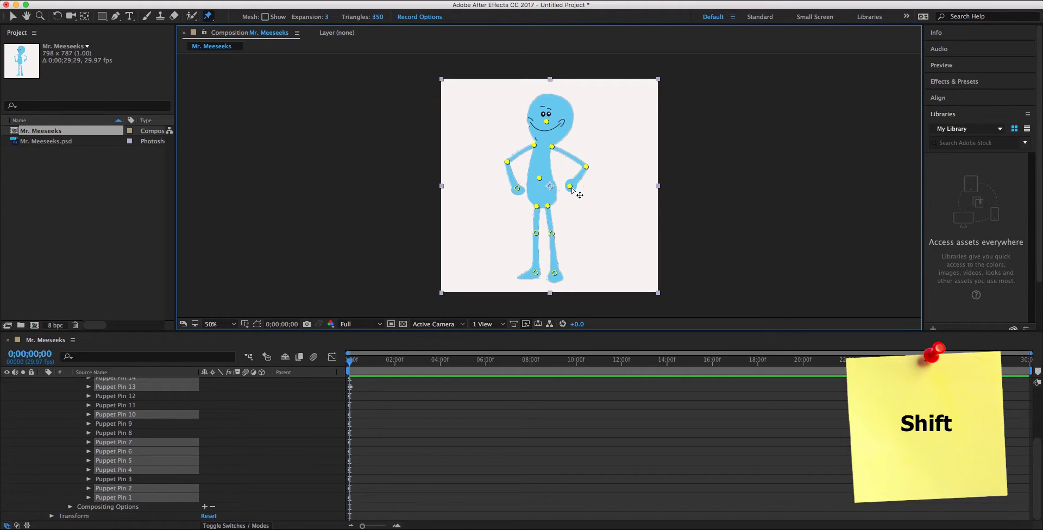
{"action": "left_click", "coordinate": [570, 187], "text": "shift"}
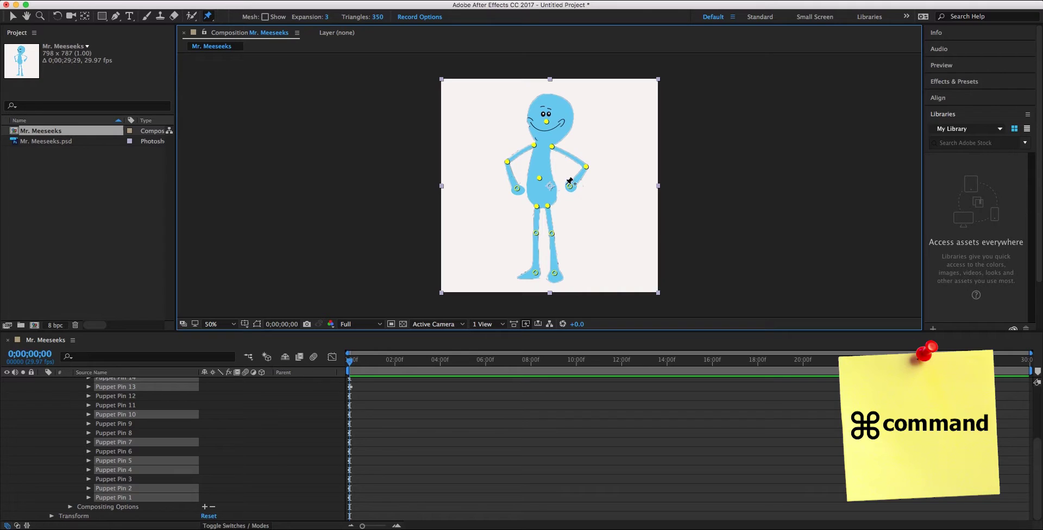
{"action": "left_click_drag", "start_coordinate": [539, 179], "coordinate": [546, 178]}
{"action": "left_click", "coordinate": [352, 362]}
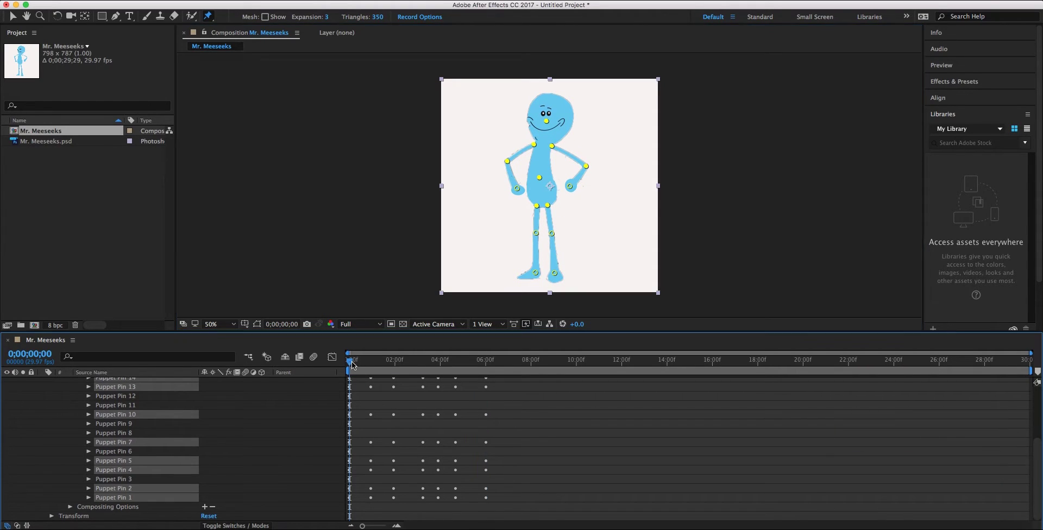
{"action": "key", "text": "space"}
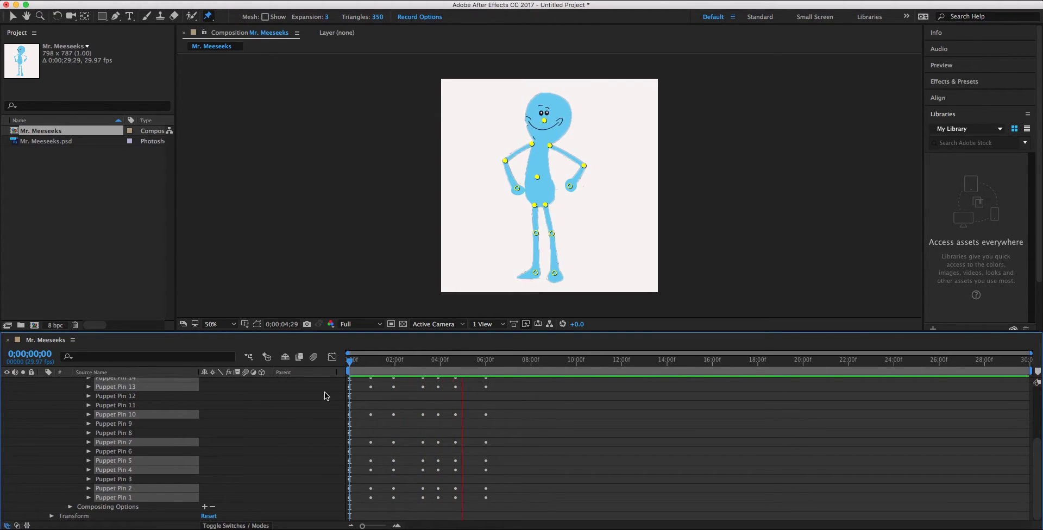
{"action": "key", "text": "space"}
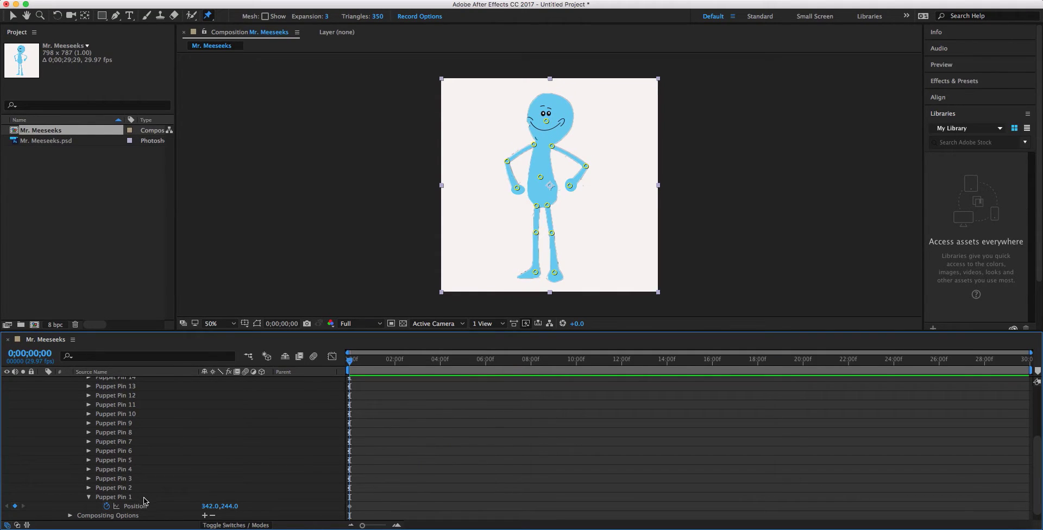
Select Puppet Pins 1 to 14 and reveal their Position keyframes
{"action": "left_click", "coordinate": [144, 498]}
{"action": "scroll", "coordinate": [119, 433], "scroll_direction": "up", "scroll_amount": 1}
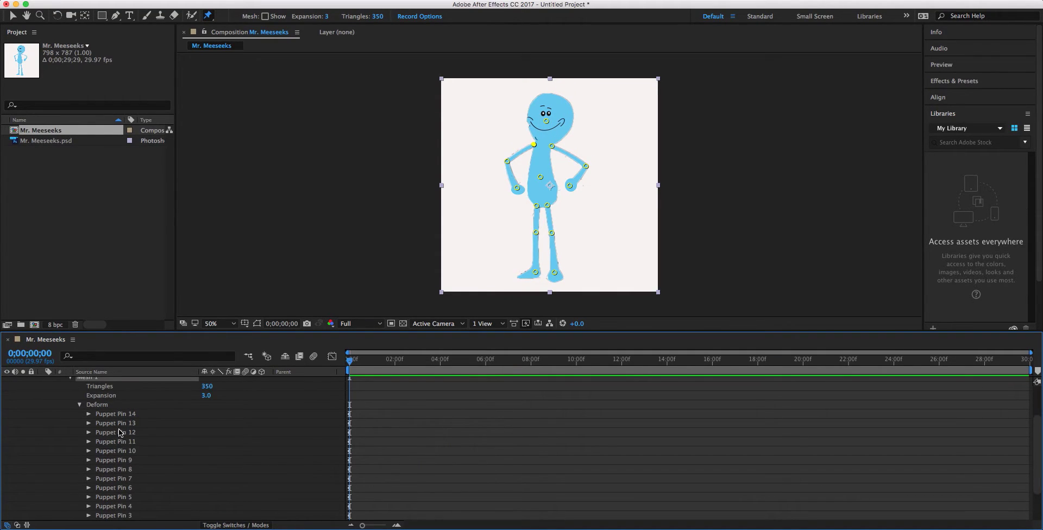
{"action": "left_click", "coordinate": [117, 417], "text": "shift"}
{"action": "key", "text": "u"}
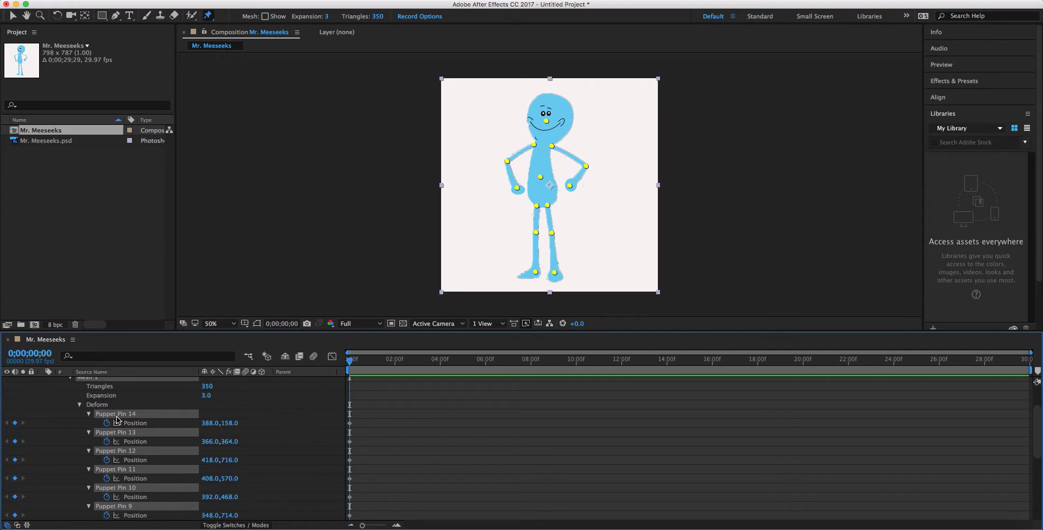
Add Position keyframes for all pins at about 2, 4, 6 and 8 seconds to hold the standing pose
{"action": "scroll", "coordinate": [116, 419], "scroll_direction": "down", "scroll_amount": 3}
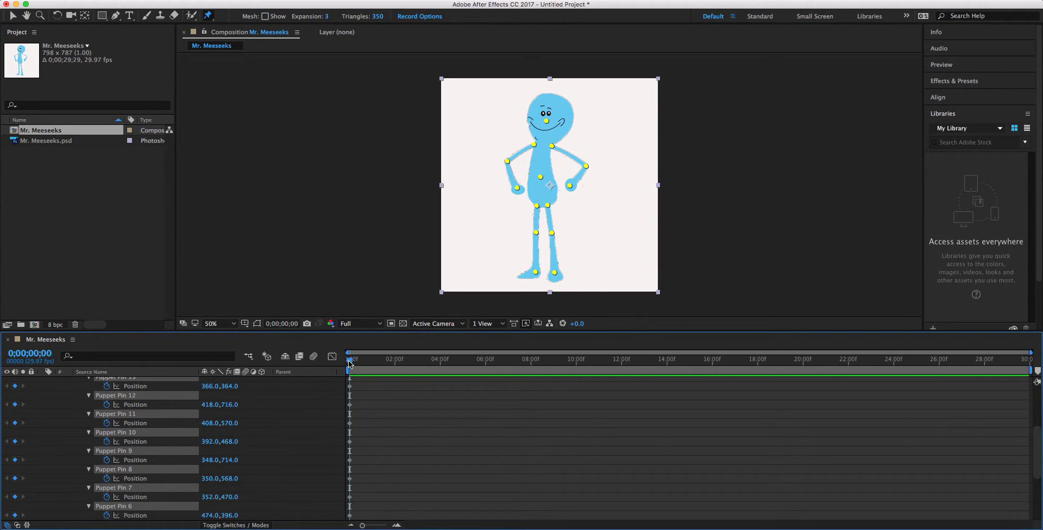
{"action": "left_click_drag", "start_coordinate": [349, 361], "coordinate": [359, 361]}
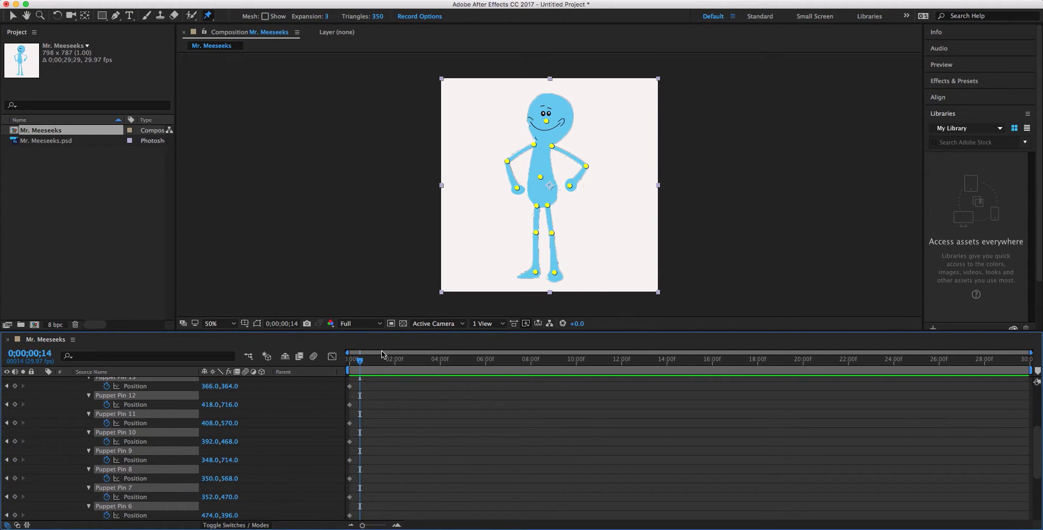
{"action": "left_click_drag", "start_coordinate": [359, 360], "coordinate": [394, 366]}
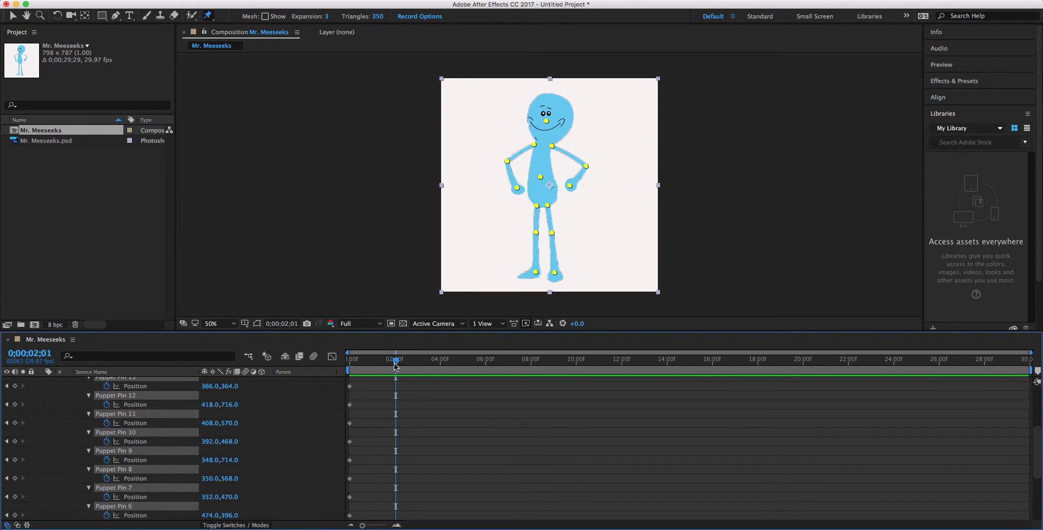
{"action": "left_click", "coordinate": [15, 387]}
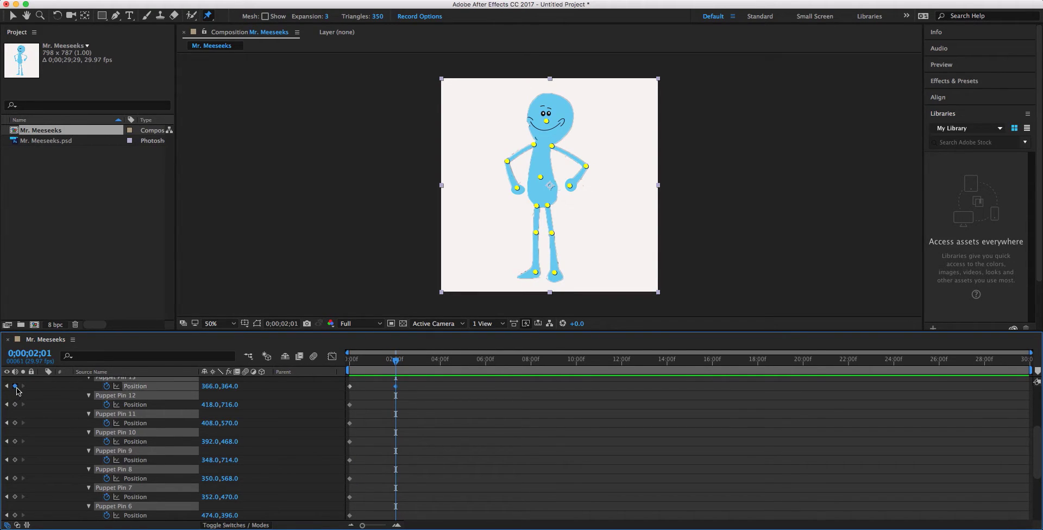
{"action": "left_click", "coordinate": [440, 363]}
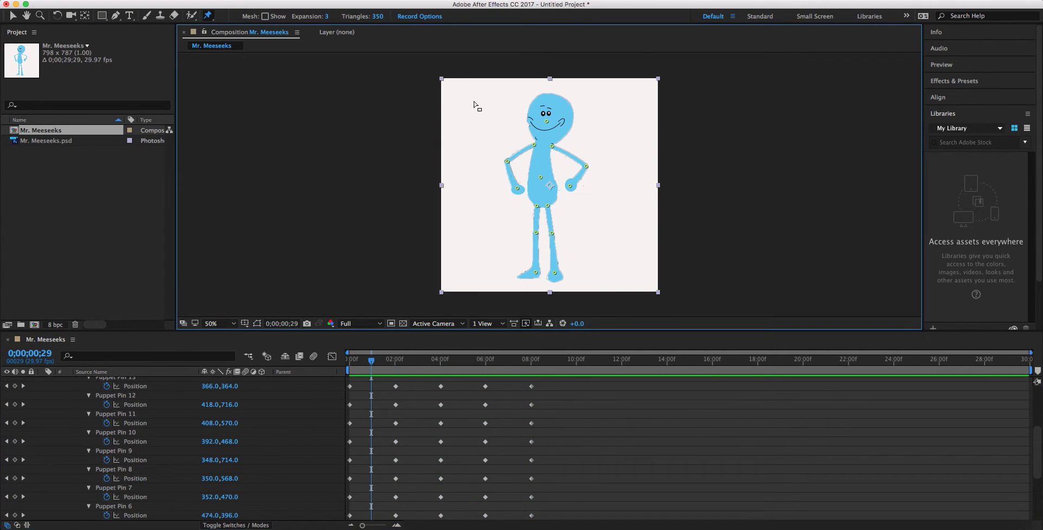
At 0;00;00;29, pose a crouch by lowering the upper-body pins and moving both knee pins outward
{"action": "left_click_drag", "start_coordinate": [475, 103], "coordinate": [541, 193]}
{"action": "left_click_drag", "start_coordinate": [536, 232], "coordinate": [523, 235]}
{"action": "left_click_drag", "start_coordinate": [552, 233], "coordinate": [565, 234]}
{"action": "left_click", "coordinate": [524, 235]}
{"action": "left_click_drag", "start_coordinate": [535, 272], "coordinate": [535, 272]}
Try copying the crouch pose keyframes to about 3, 5 and 7 seconds and preview the animation
{"action": "left_click_drag", "start_coordinate": [371, 361], "coordinate": [363, 426]}
{"action": "scroll", "coordinate": [303, 416], "scroll_direction": "up", "scroll_amount": 8}
{"action": "left_click", "coordinate": [419, 361]}
{"action": "key", "text": "super+v"}
{"action": "left_click", "coordinate": [464, 360]}
{"action": "key", "text": "super+v"}
{"action": "left_click", "coordinate": [509, 361]}
{"action": "key", "text": "super+v"}
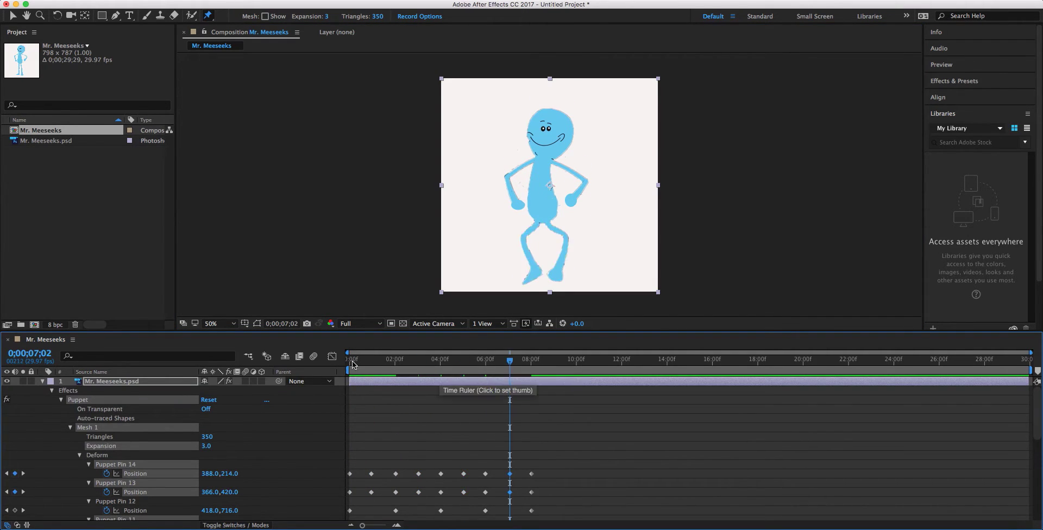
{"action": "key", "text": "space"}
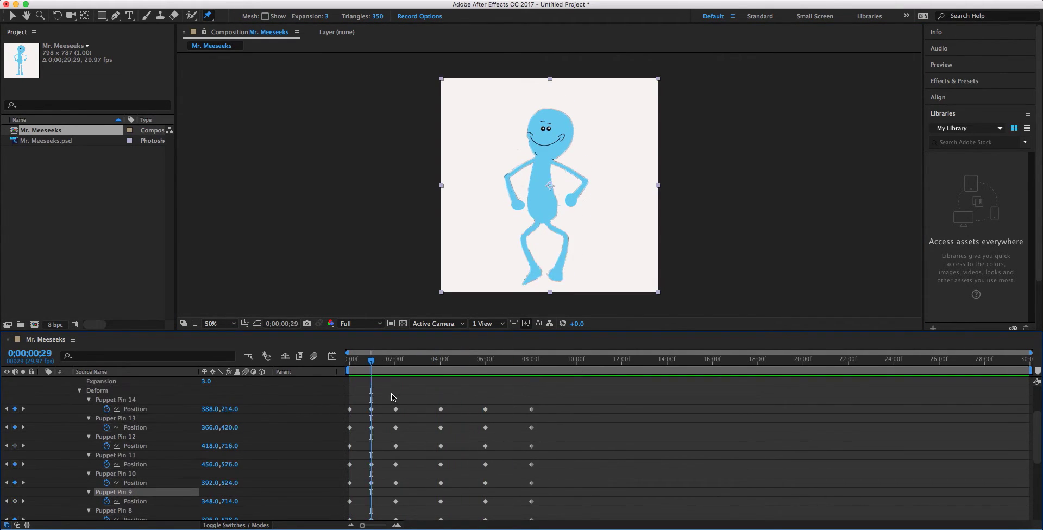
{"action": "scroll", "coordinate": [391, 393], "scroll_direction": "up", "scroll_amount": 1}
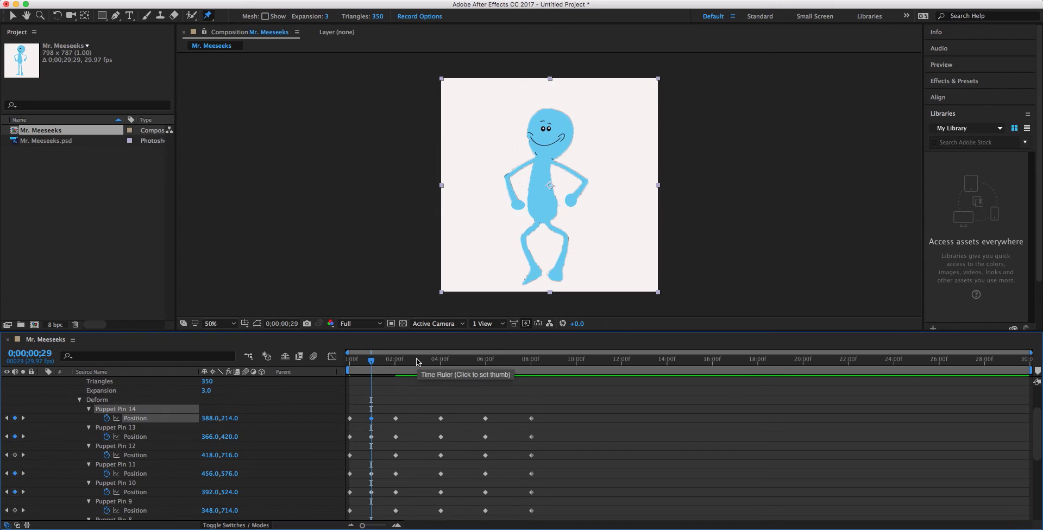
Pose a crouch at about 3 seconds by lowering the upper-body pins
{"action": "left_click", "coordinate": [420, 360]}
{"action": "mouse_move", "coordinate": [419, 360]}
{"action": "left_mouse_down"}
{"action": "mouse_move", "coordinate": [349, 361]}
{"action": "mouse_move", "coordinate": [420, 360]}
{"action": "left_mouse_up"}
{"action": "left_click", "coordinate": [599, 233]}
{"action": "left_click_drag", "start_coordinate": [599, 234], "coordinate": [499, 89]}
{"action": "left_click_drag", "start_coordinate": [545, 183], "coordinate": [552, 190]}
Pose a second crouch at about 5 seconds, shifting the upper-body pins down and sideways
{"action": "left_click", "coordinate": [461, 360]}
{"action": "left_click_drag", "start_coordinate": [574, 240], "coordinate": [499, 90]}
{"action": "left_click_drag", "start_coordinate": [544, 184], "coordinate": [537, 188]}
{"action": "left_click_drag", "start_coordinate": [552, 233], "coordinate": [499, 90]}
Pose a crouch at 0;00;07;04 with the upper body lowered and the knees spread, and preview from the start
{"action": "left_click", "coordinate": [511, 361]}
{"action": "left_click_drag", "start_coordinate": [545, 185], "coordinate": [541, 191]}
{"action": "left_click_drag", "start_coordinate": [535, 233], "coordinate": [527, 232]}
{"action": "left_click_drag", "start_coordinate": [551, 233], "coordinate": [564, 237]}
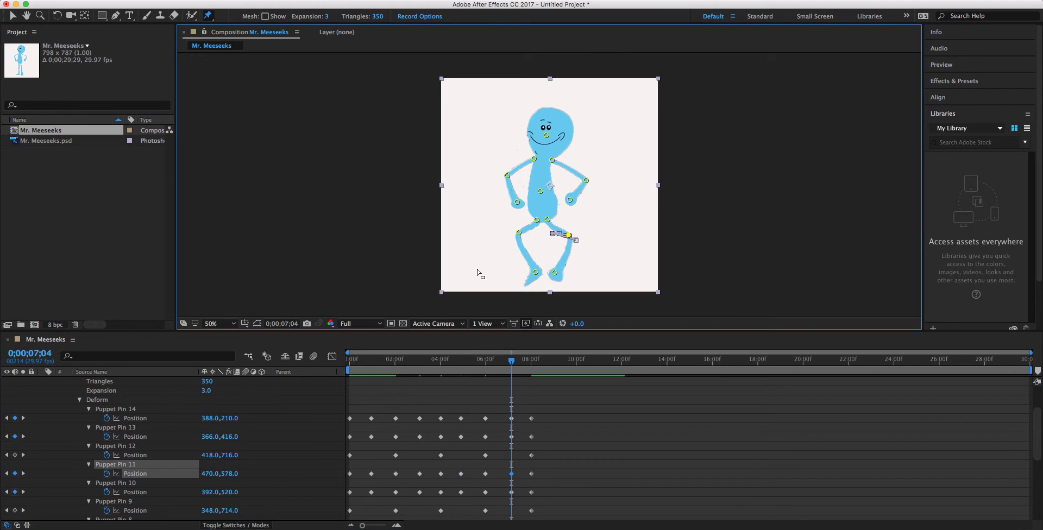
{"action": "left_click", "coordinate": [349, 360]}
{"action": "key", "text": "space"}
Pose the arms at about 1.5 seconds and at 0;00;02;17 by moving the elbow and hand pins
{"action": "left_click", "coordinate": [385, 360]}
{"action": "left_click_drag", "start_coordinate": [604, 163], "coordinate": [565, 202]}
{"action": "left_click_drag", "start_coordinate": [590, 173], "coordinate": [589, 167]}
{"action": "left_click", "coordinate": [407, 360]}
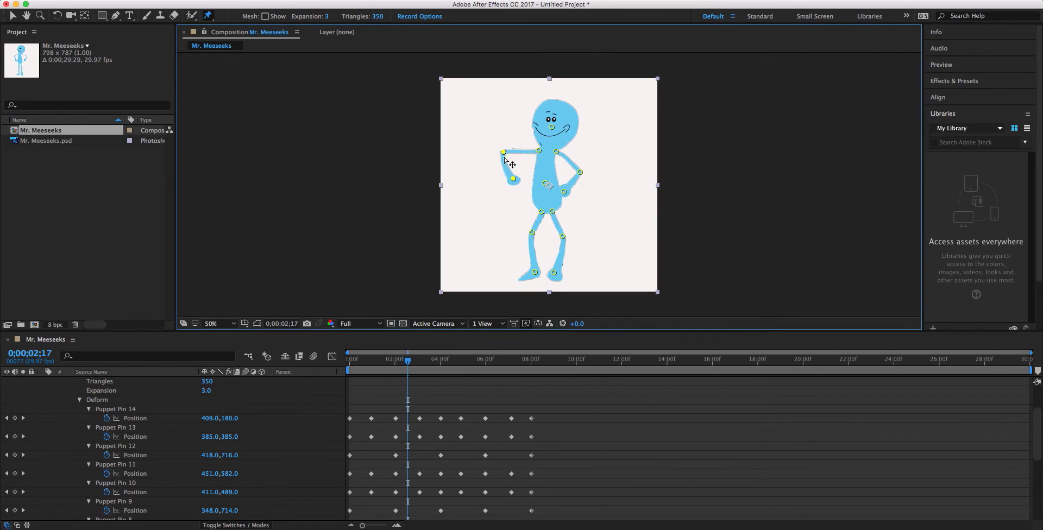
{"action": "left_click_drag", "start_coordinate": [564, 188], "coordinate": [560, 175]}
{"action": "left_click_drag", "start_coordinate": [518, 200], "coordinate": [498, 159]}
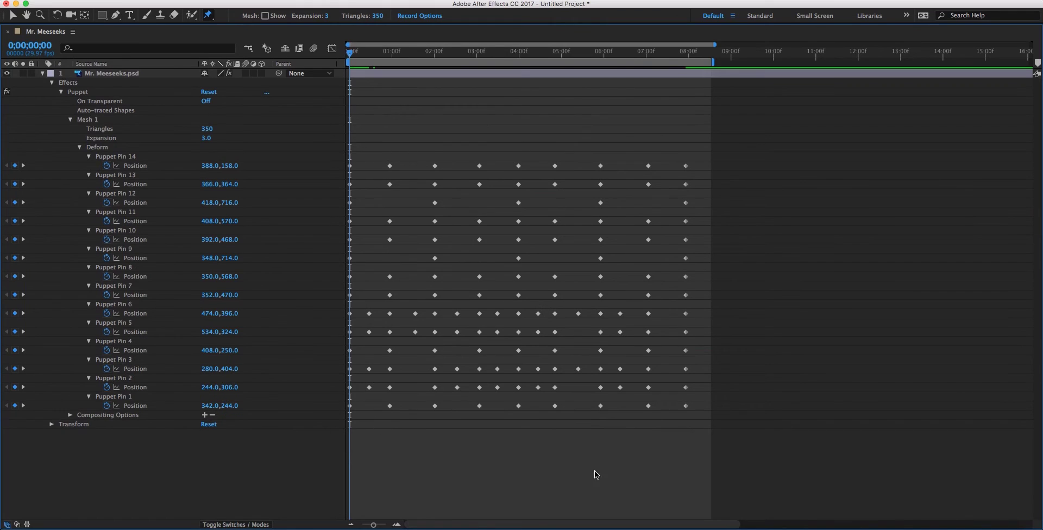
Select all pin keyframes and compress their timing proportionally so the last ones fall at about 2 seconds
{"action": "left_click_drag", "start_coordinate": [754, 494], "coordinate": [342, 115]}
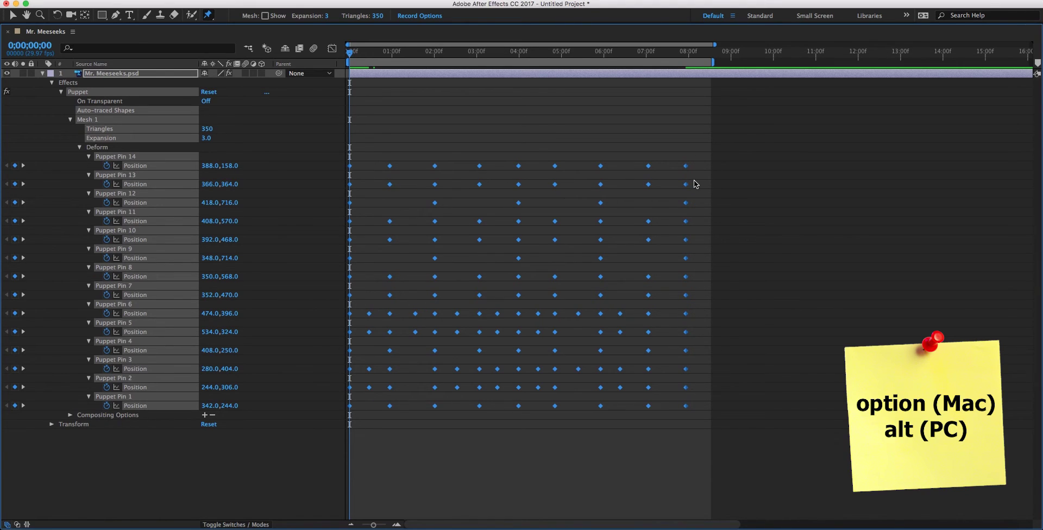
{"action": "left_click_drag", "start_coordinate": [685, 165], "coordinate": [433, 167]}
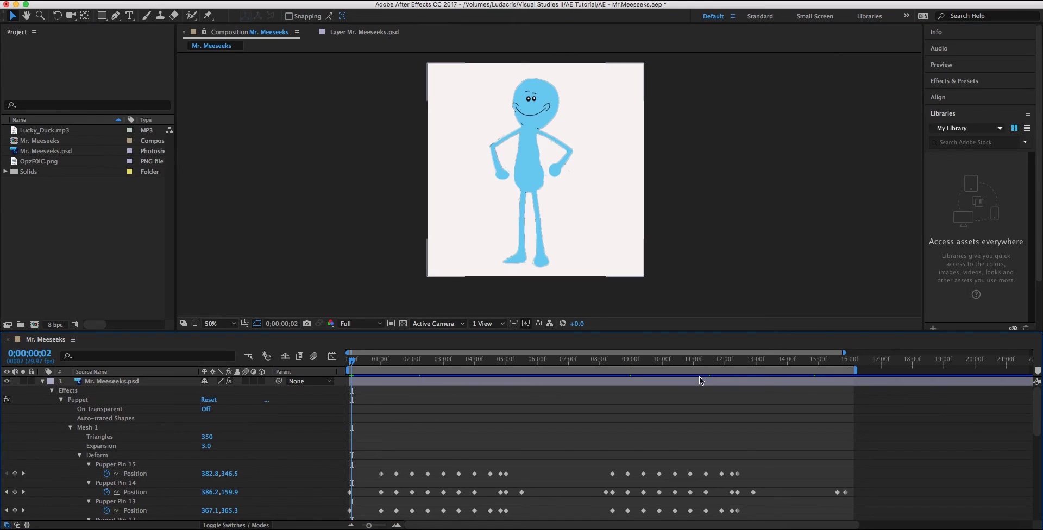
Add OpzF0IC.png as a background below the other layers, and enlarge and position it to fill the composition
{"action": "left_click", "coordinate": [44, 382]}
{"action": "left_click_drag", "start_coordinate": [41, 165], "coordinate": [89, 408]}
{"action": "left_click_drag", "start_coordinate": [721, 272], "coordinate": [762, 292]}
{"action": "left_click_drag", "start_coordinate": [600, 228], "coordinate": [601, 219]}
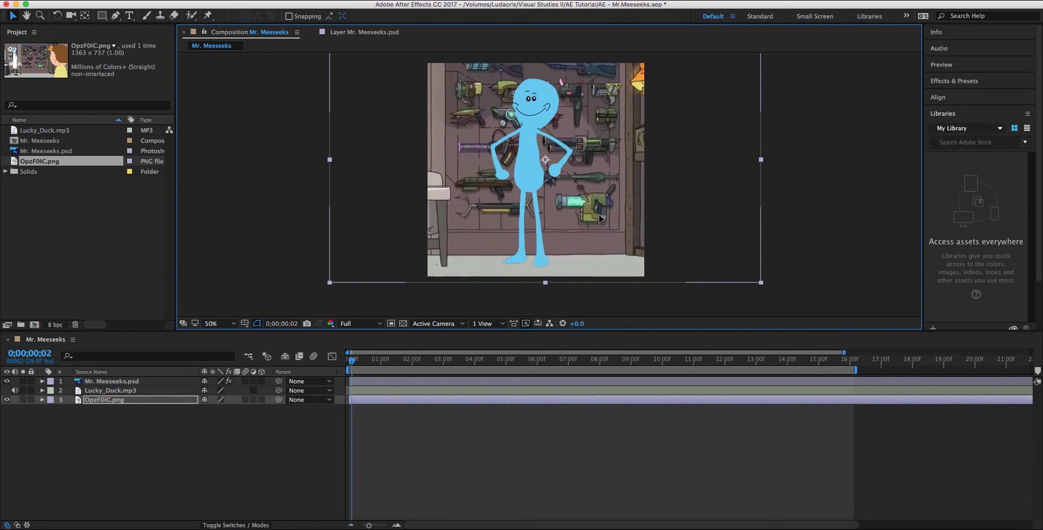